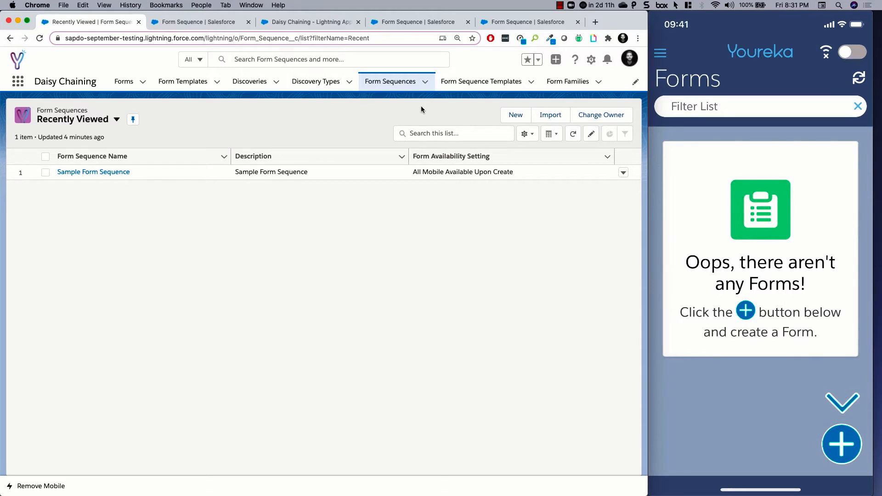
- Create a form sequence titled with the owner's first name plus "Form Sequence", status In Use and availability All Mobile Available Upon Create
click(513, 117)
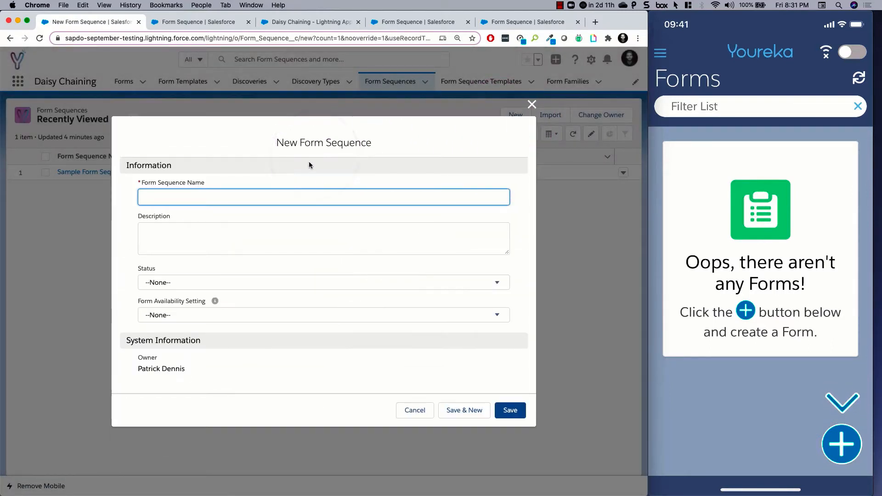
text(Pat's Form Sequence)
key(Tab)
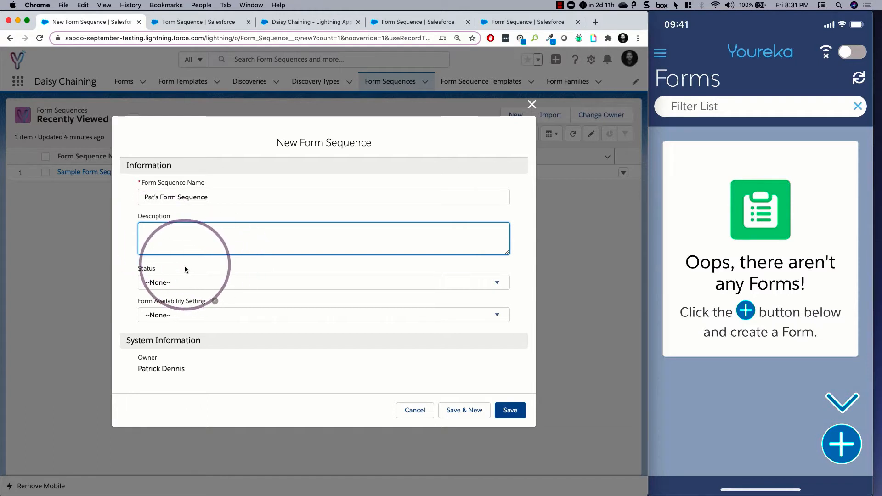
click(182, 285)
click(177, 338)
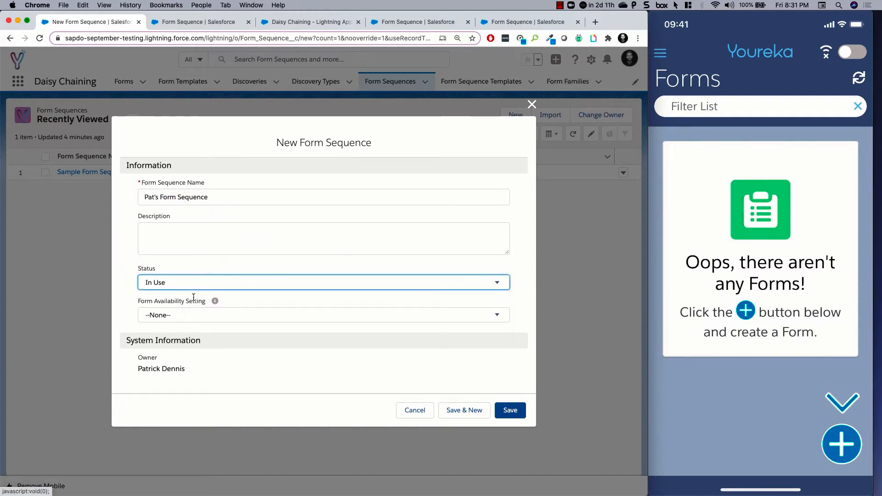
click(236, 316)
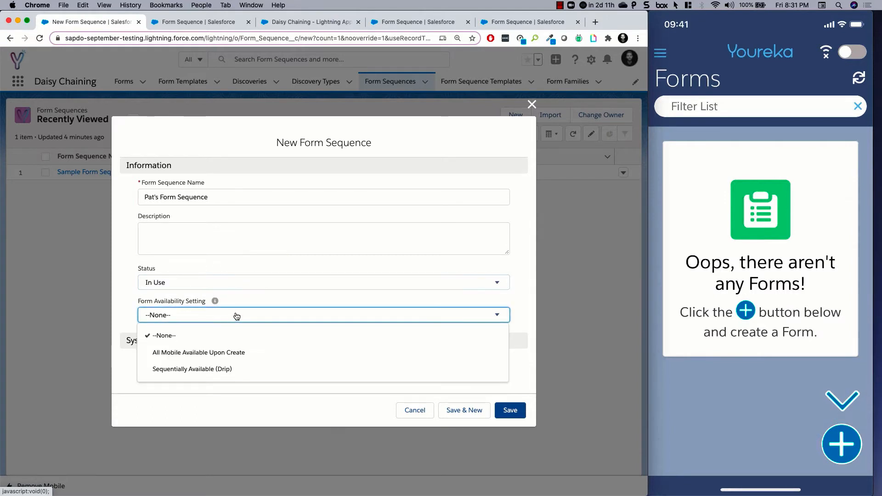
click(271, 354)
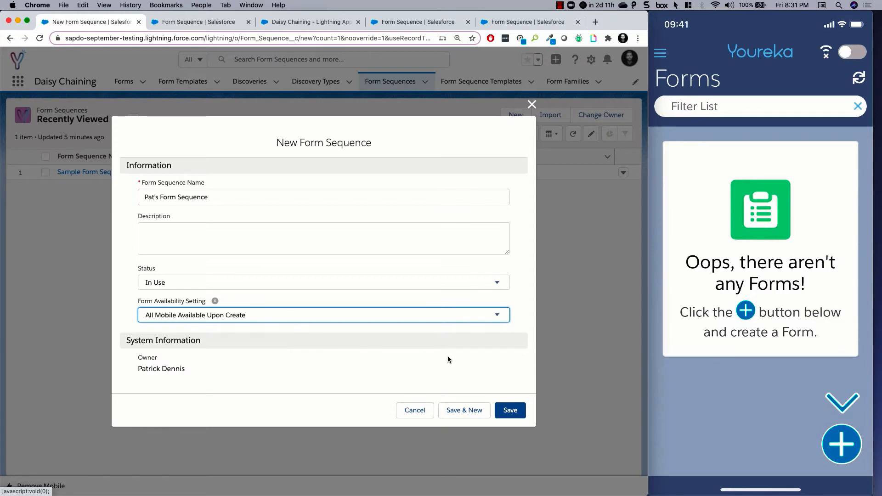
click(509, 410)
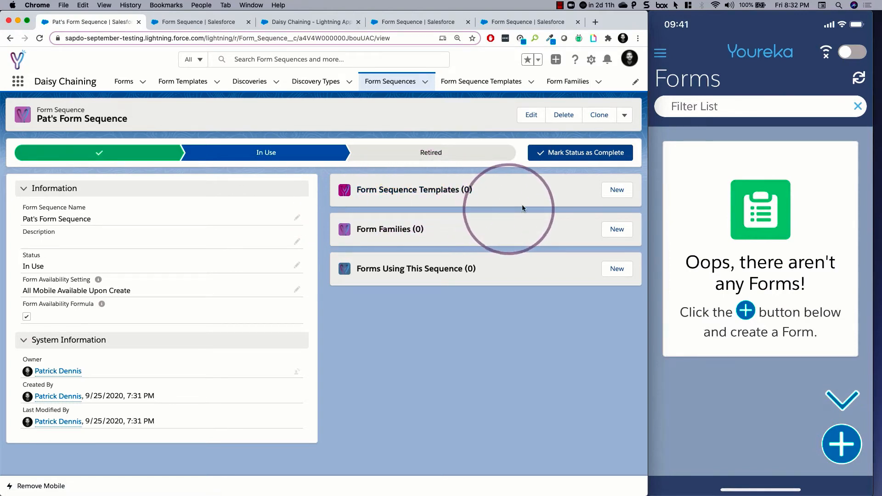
- Add Form Template 1 to the new form sequence with sort order 1
click(611, 197)
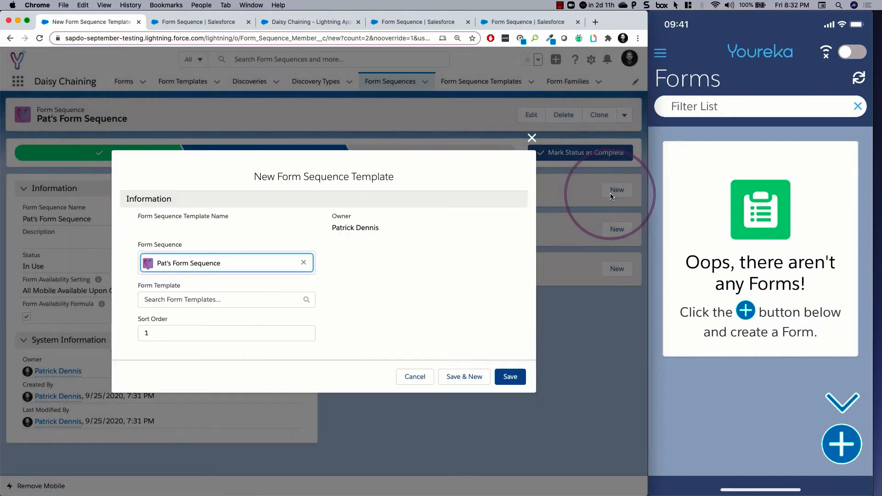
click(166, 301)
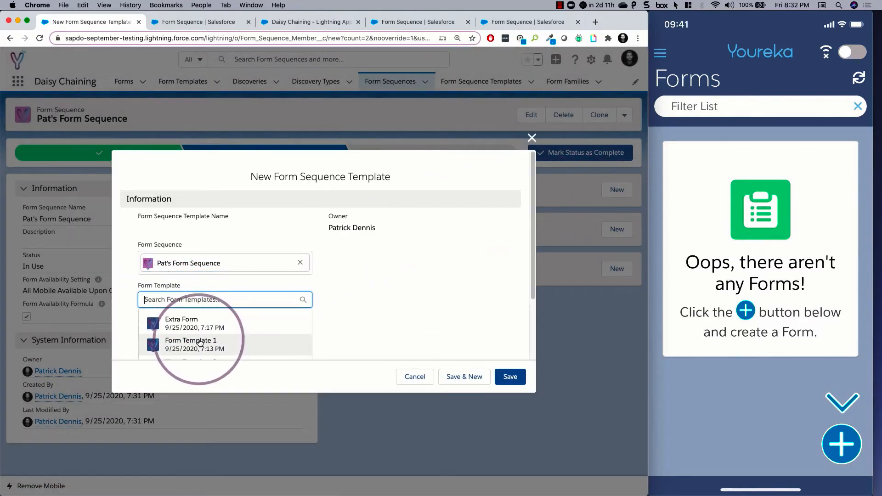
click(197, 345)
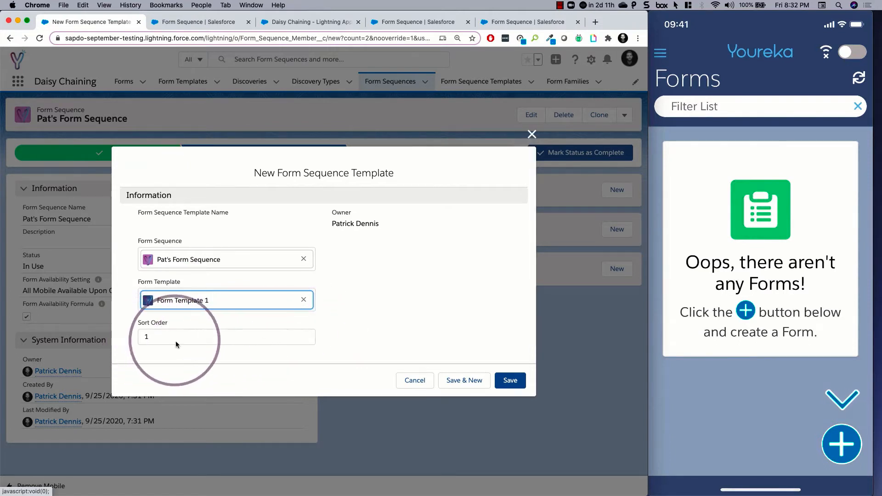
click(508, 380)
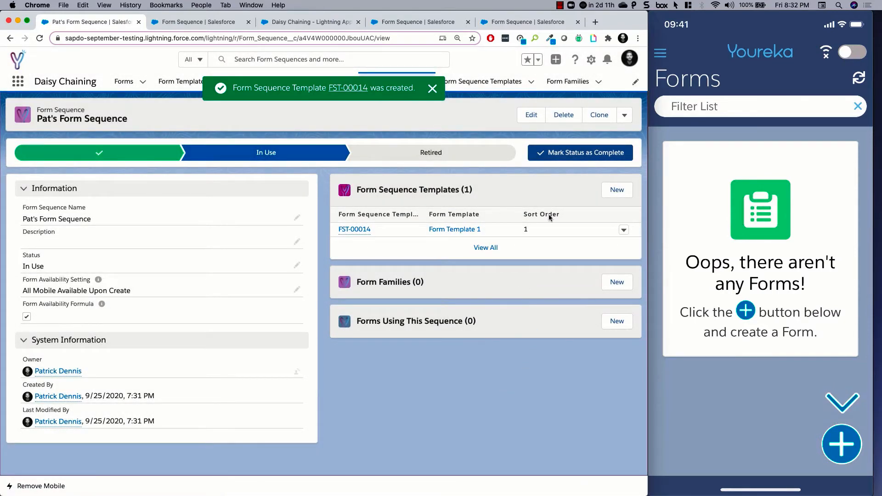
- Add Form Template 2 to the form sequence as another form sequence template
click(607, 199)
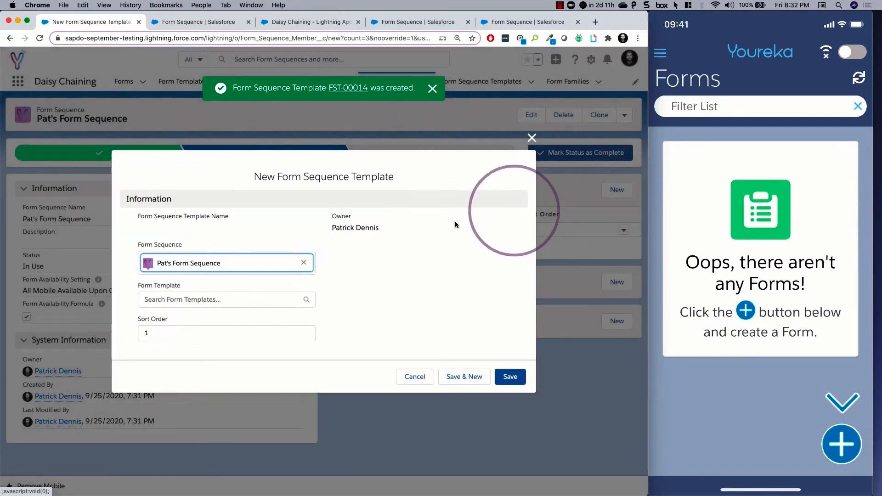
click(217, 298)
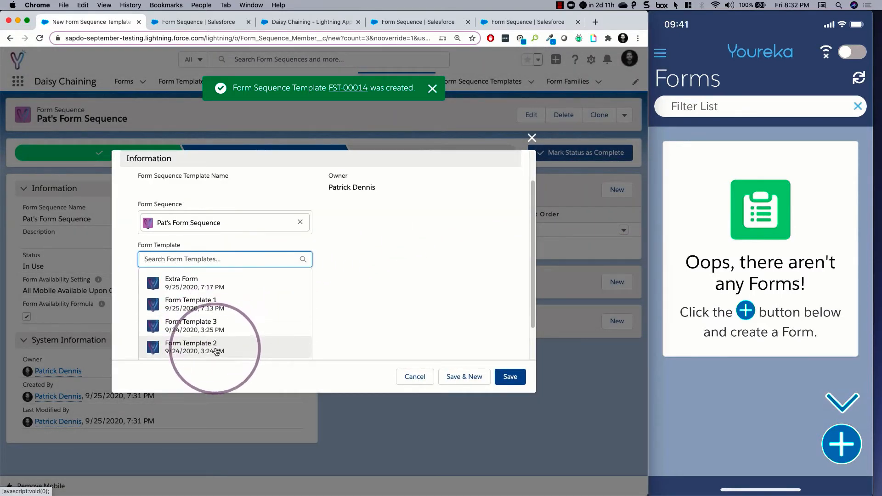
click(202, 346)
click(512, 380)
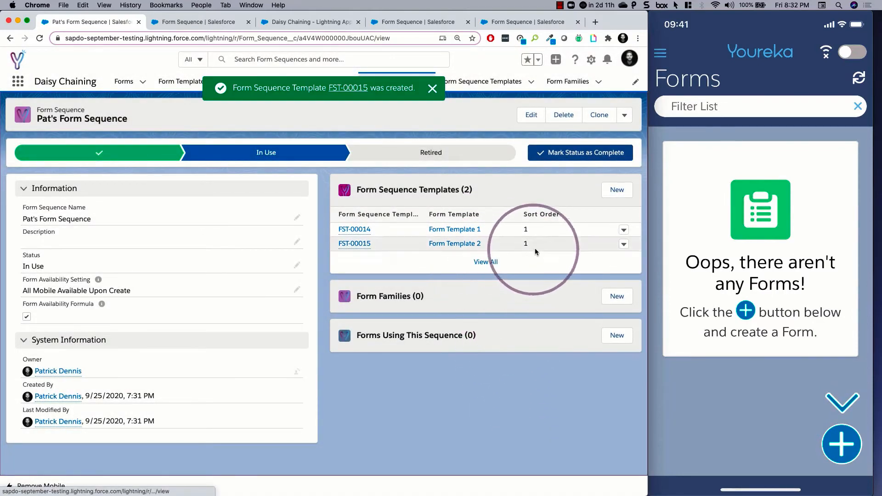
- Edit the Form Template 2 entry of the sequence and set its sort order to 2
click(623, 243)
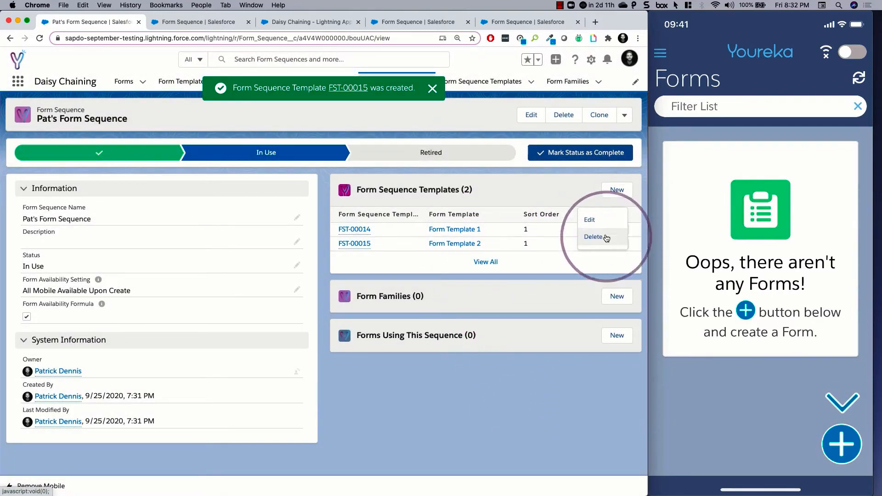
click(589, 220)
click(158, 311)
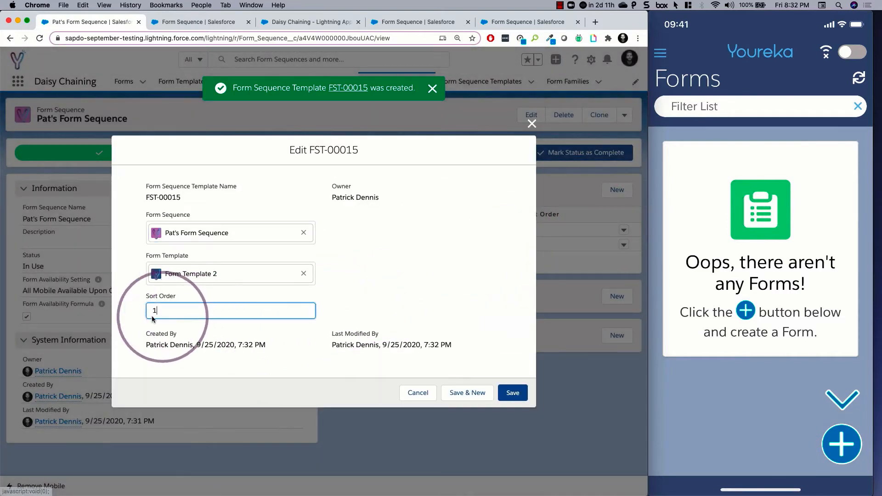
key(BackSpace)
text(2)
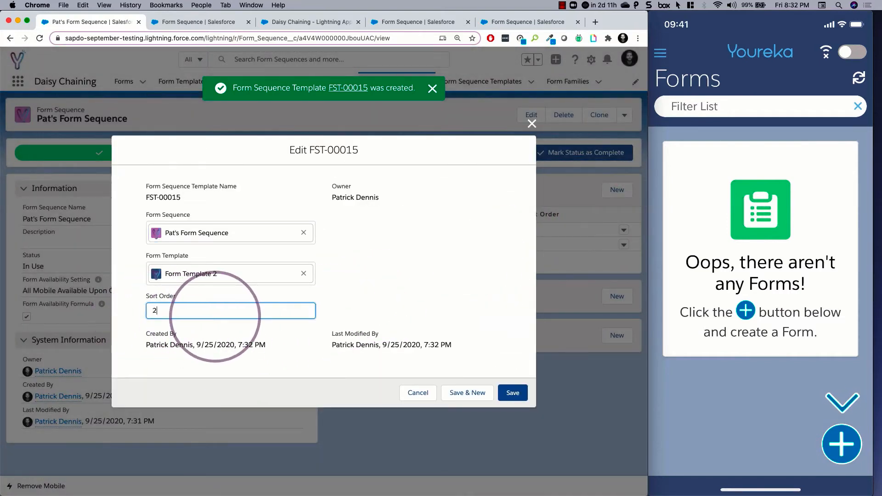
click(523, 399)
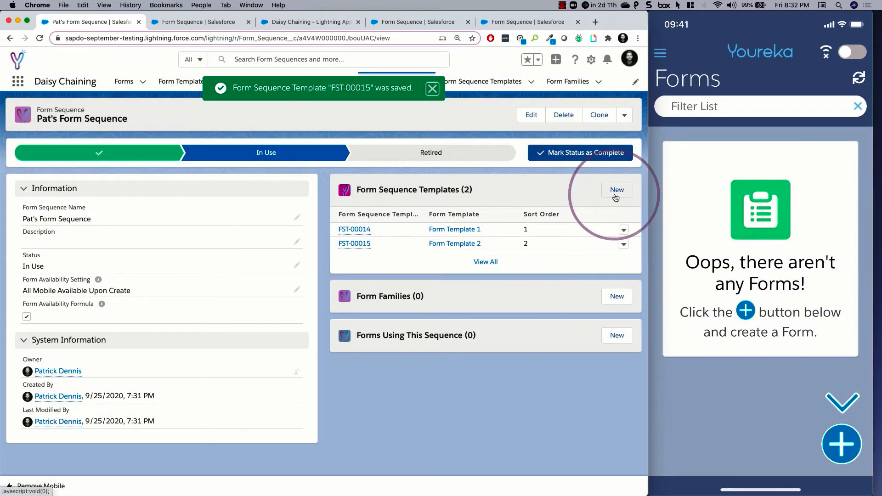
- Add Form Template 3 to the form sequence with sort order 3
click(615, 190)
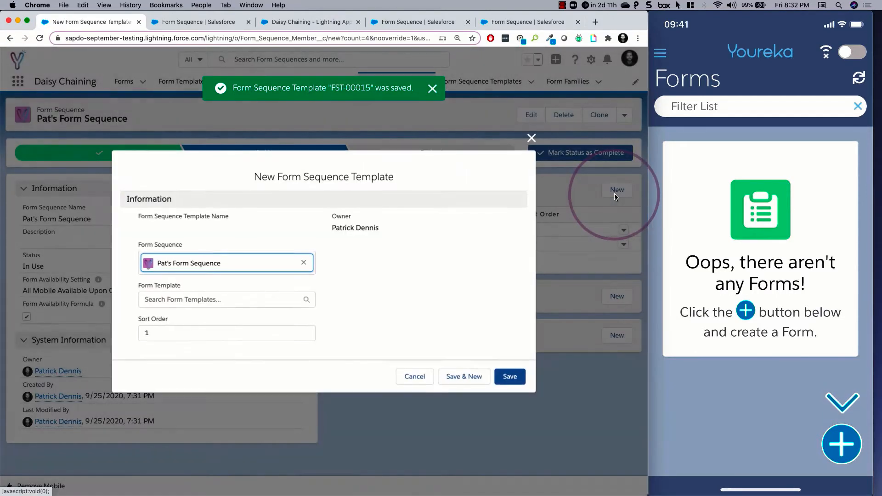
click(174, 300)
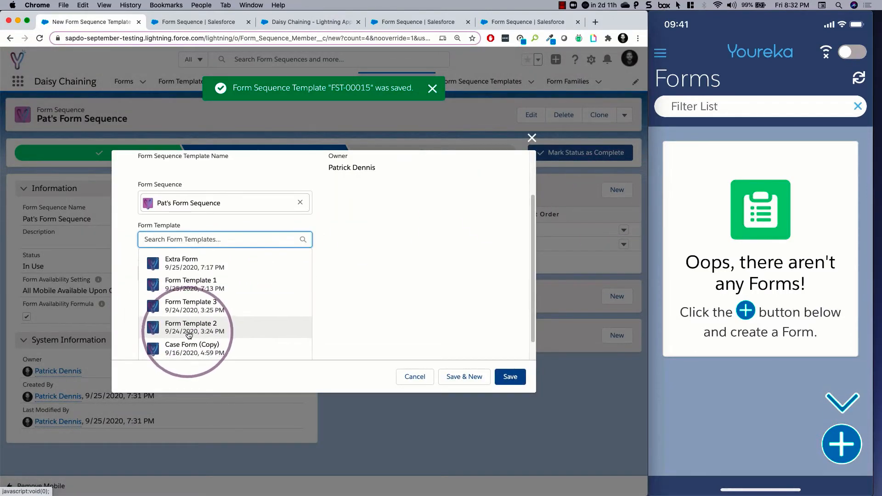
click(188, 296)
click(167, 333)
key(BackSpace)
click(510, 380)
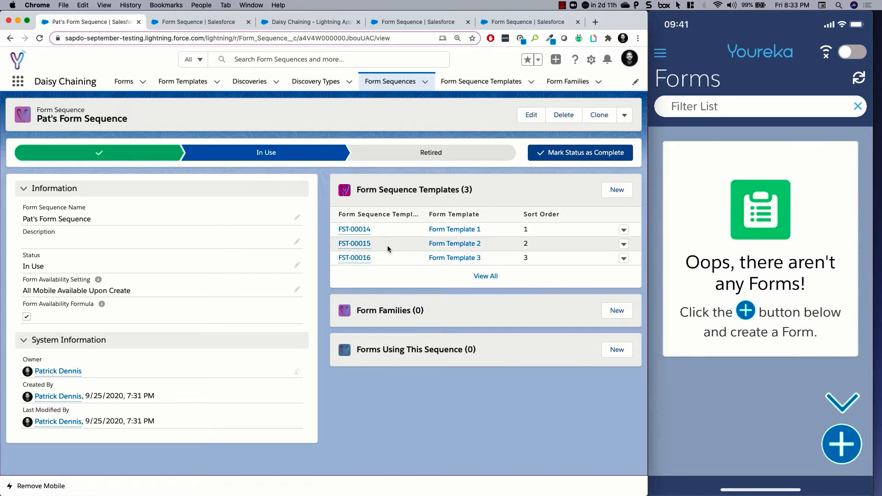
- Create and save a new form from Form Template 1 with Hernandez Foods as the form account
click(41, 272)
click(443, 229)
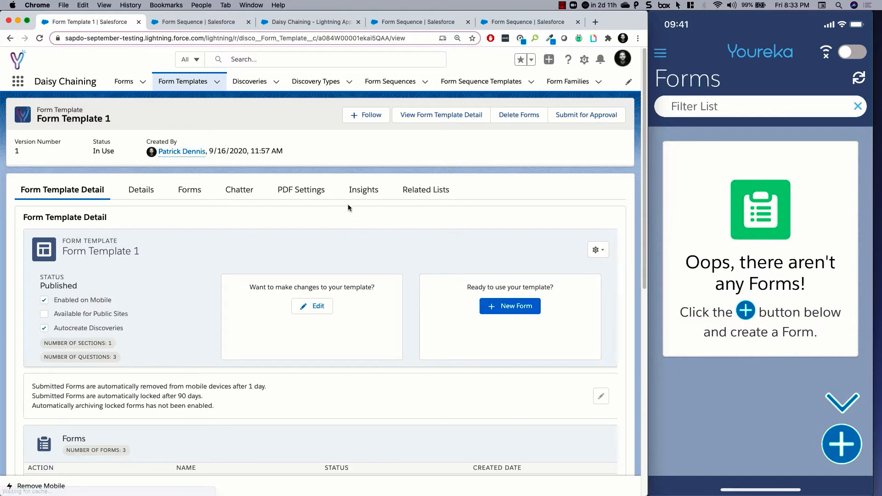
click(499, 306)
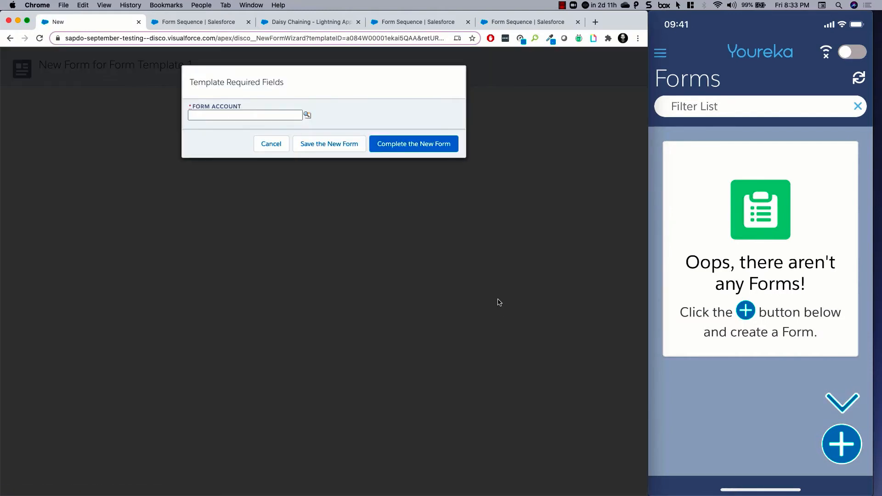
click(307, 116)
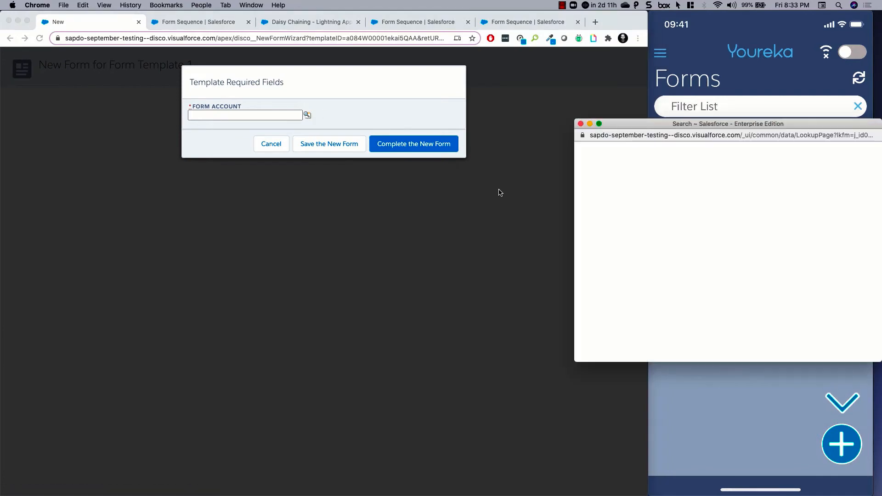
click(597, 234)
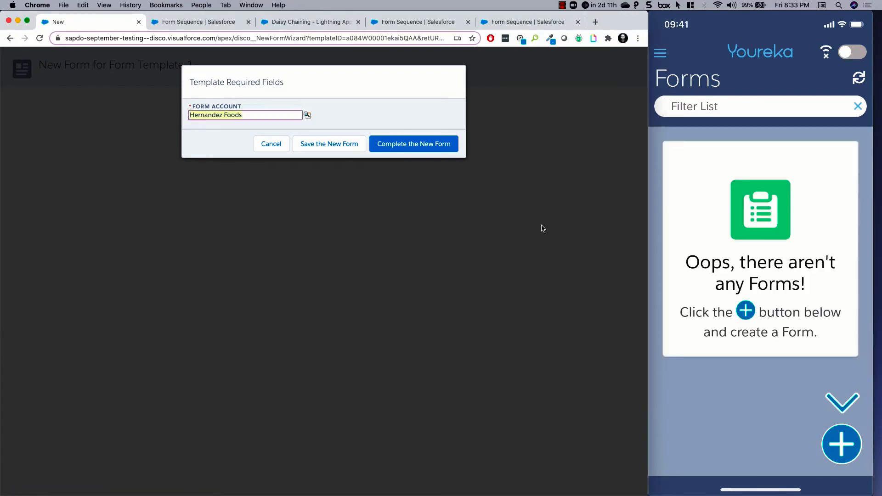
click(319, 148)
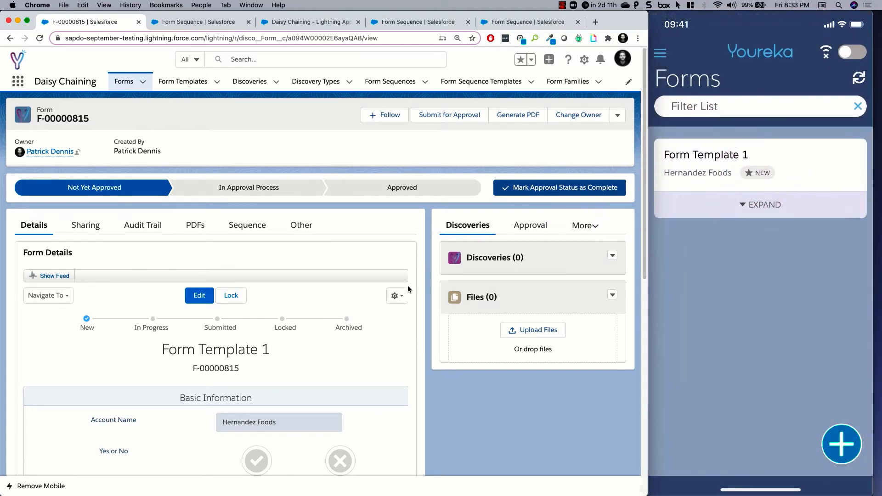
- Link the new form to the newly created form sequence in its sequence details
click(242, 229)
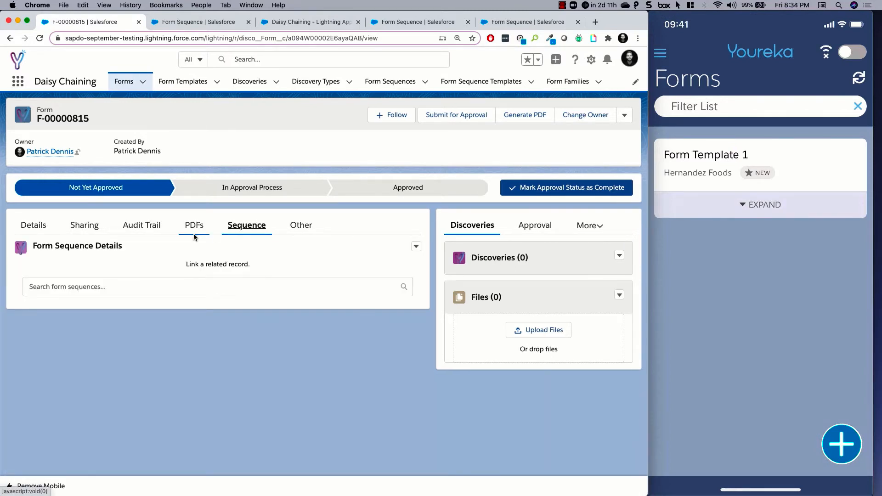
click(115, 289)
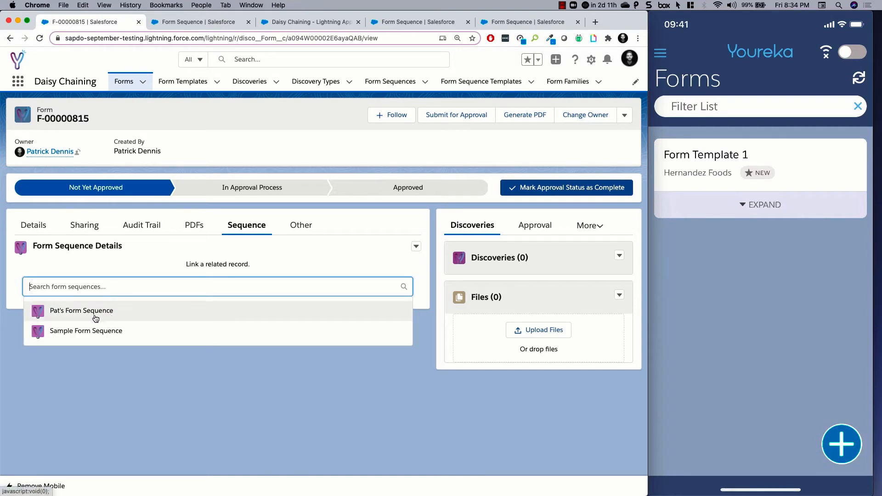
click(91, 313)
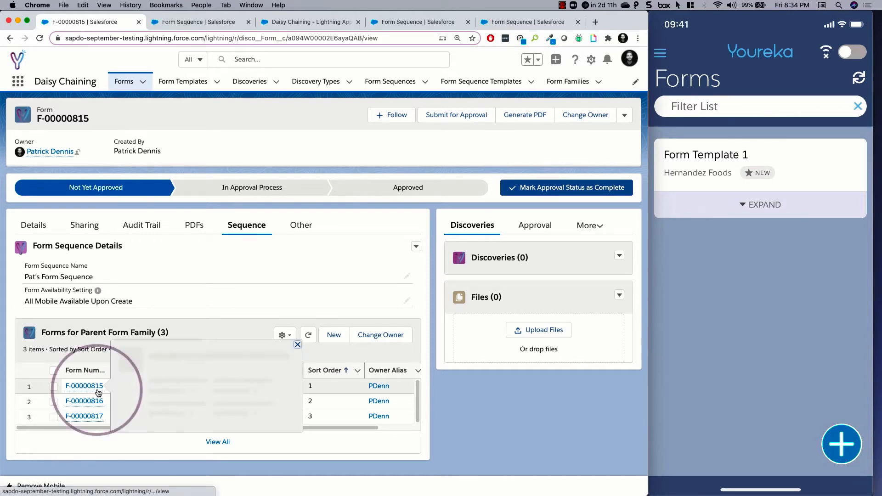
- Review the forms in the parent form family and refresh their list to check the current statuses
click(79, 371)
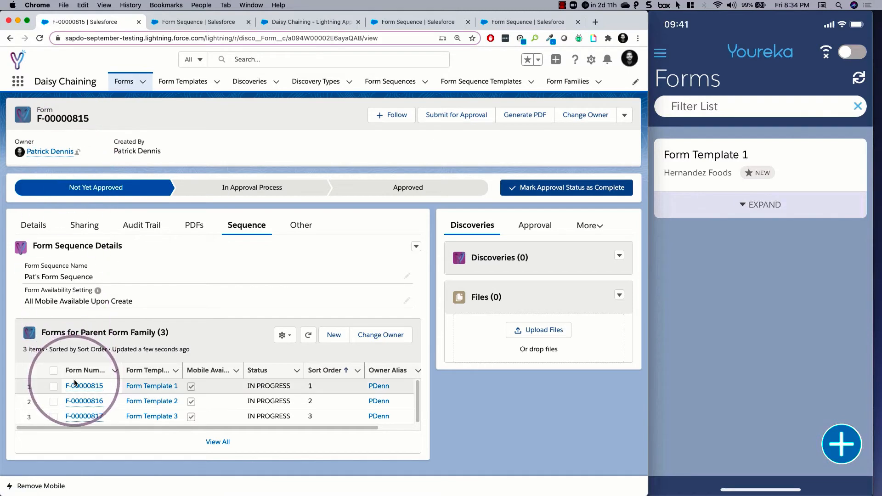
click(81, 401)
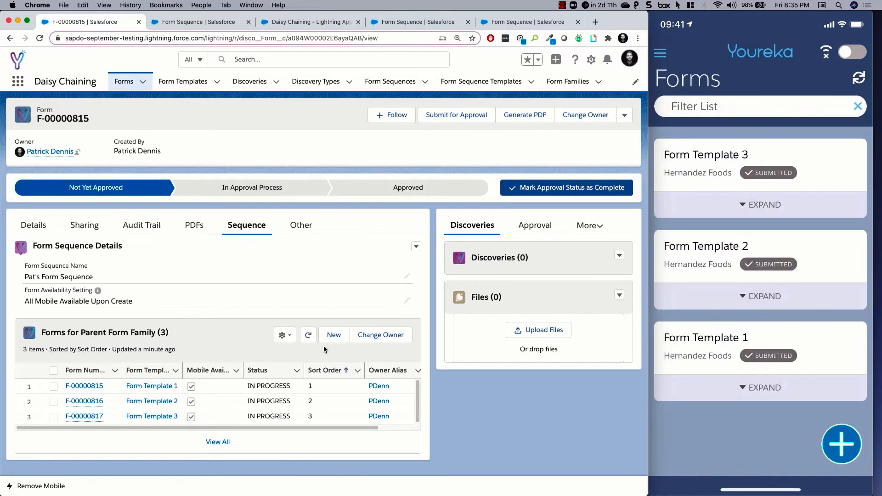
click(308, 336)
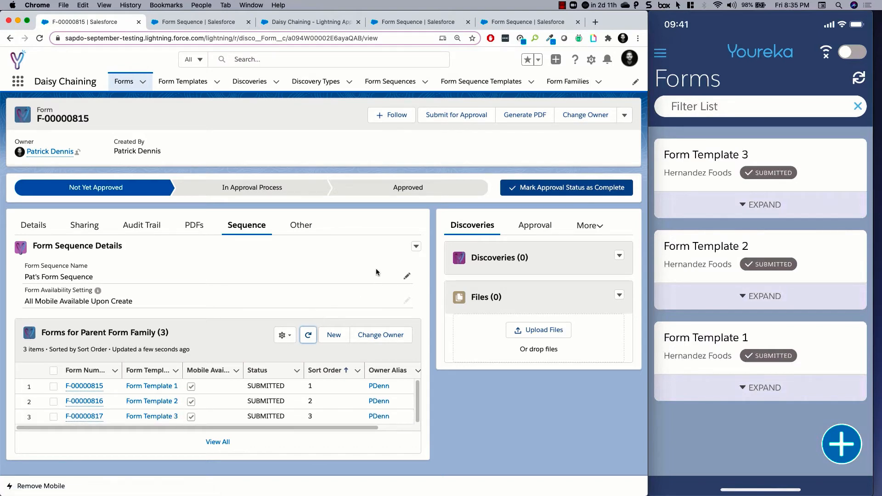
- Open the full list of family forms and its form family record to examine the forms and the status chart
click(147, 333)
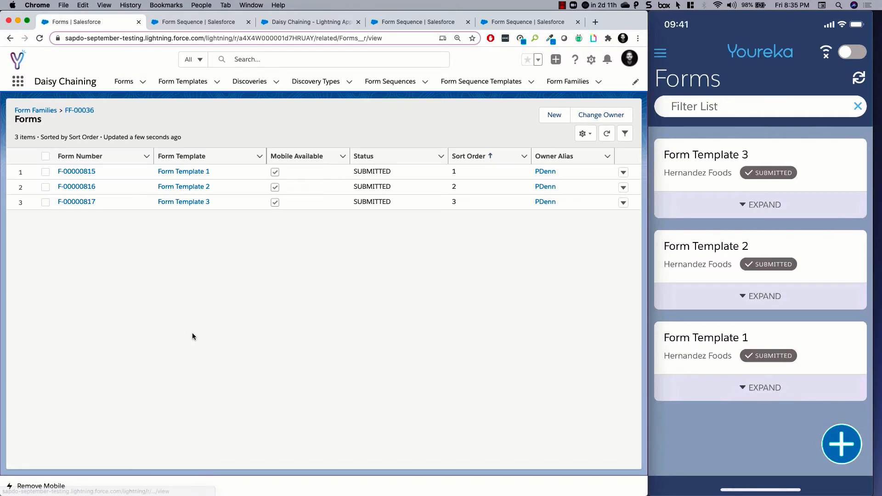
click(80, 110)
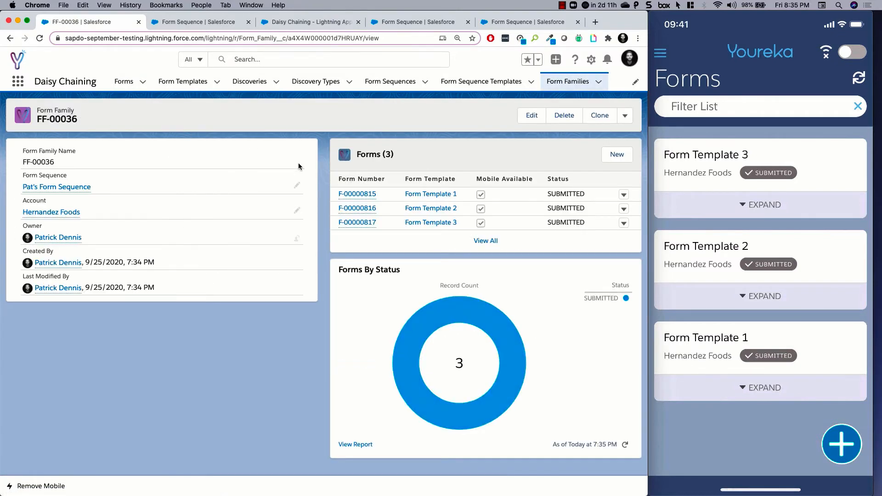
mouse_move(350, 199)
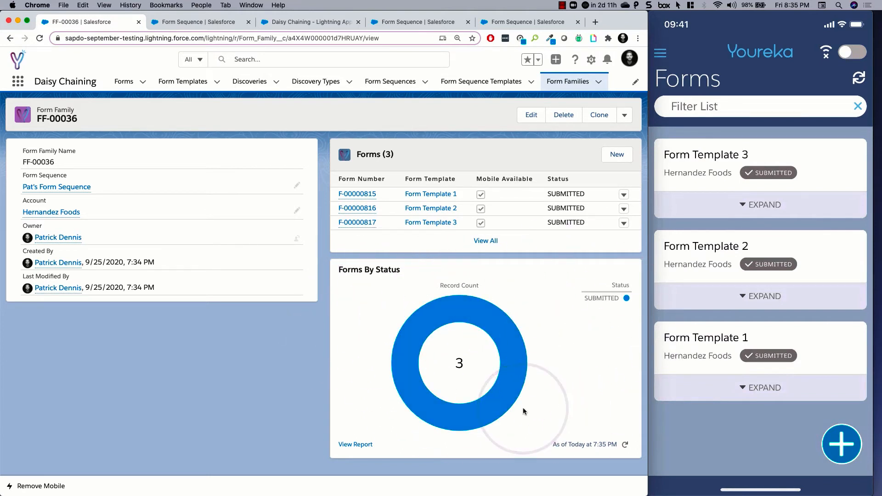
mouse_move(423, 407)
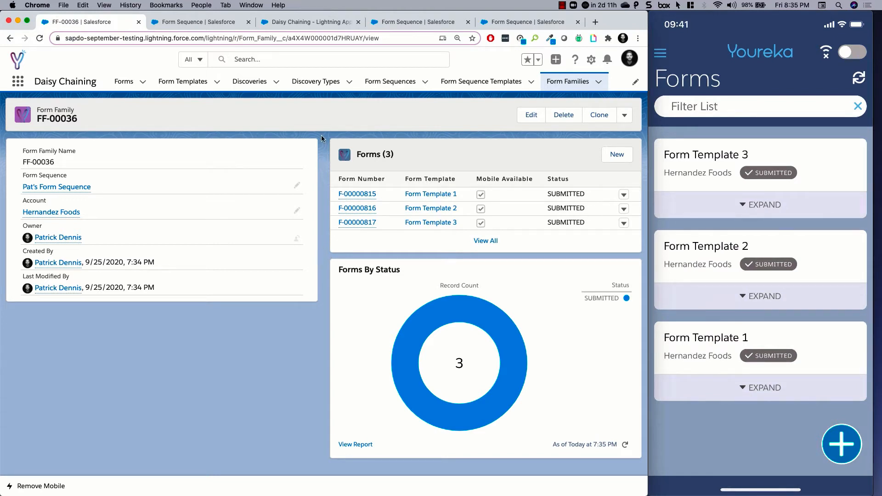
- Set the form sequence's Form Availability Setting to Sequentially Available (Drip) and save the record
click(398, 85)
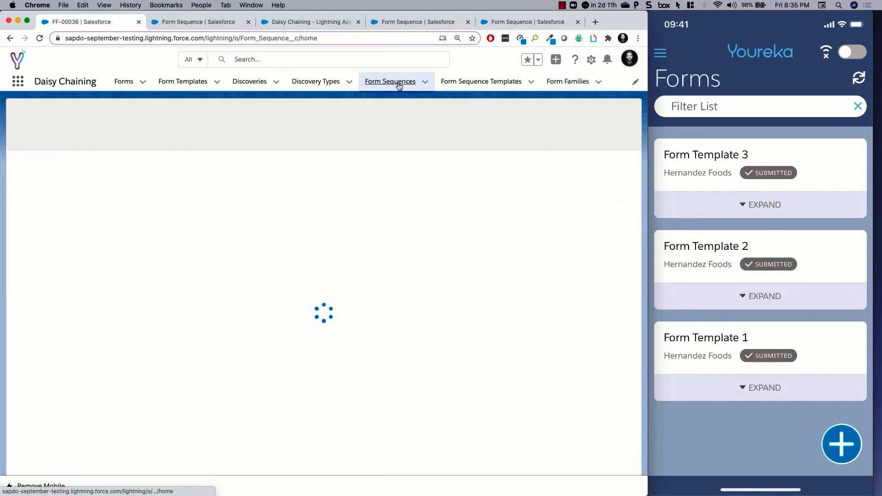
click(110, 173)
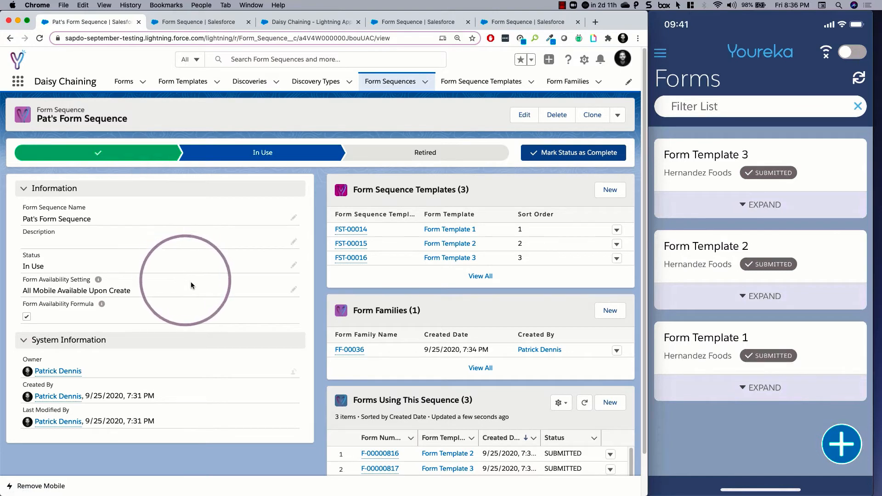
click(293, 290)
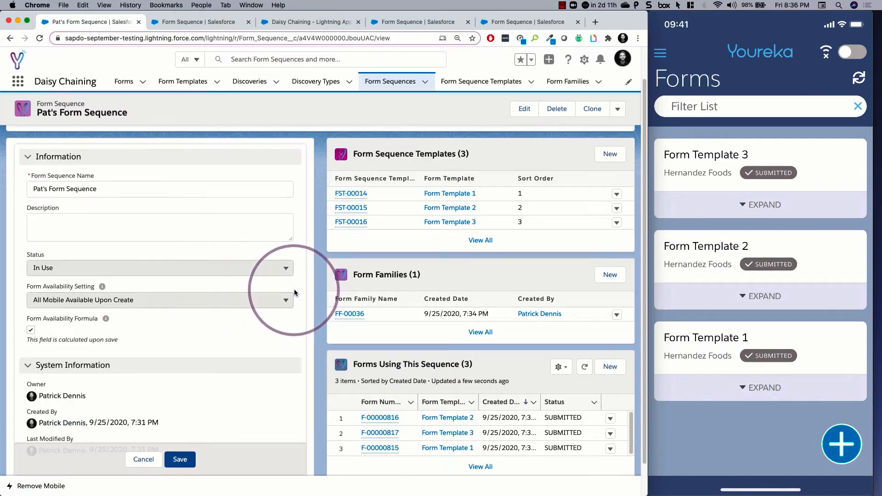
click(199, 300)
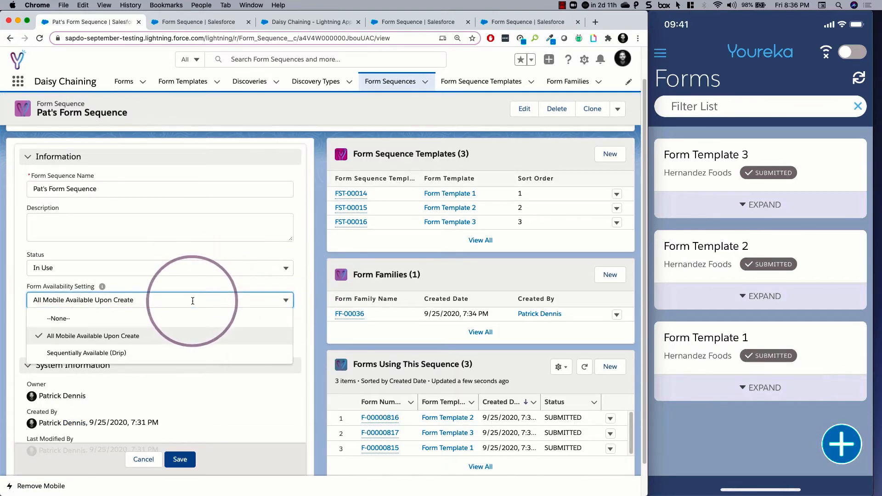
click(122, 352)
click(182, 460)
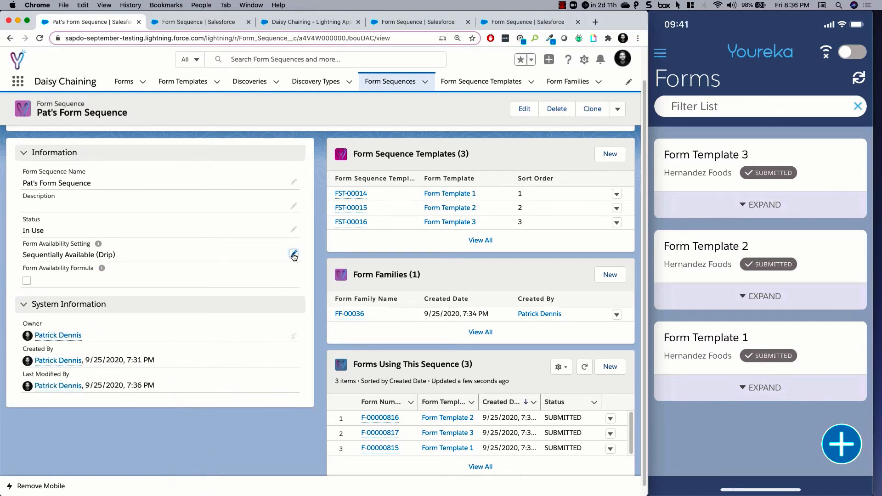
- Create and save a new form from the sequence's Form Template 1, with Hernandez Foods as the form account
click(434, 193)
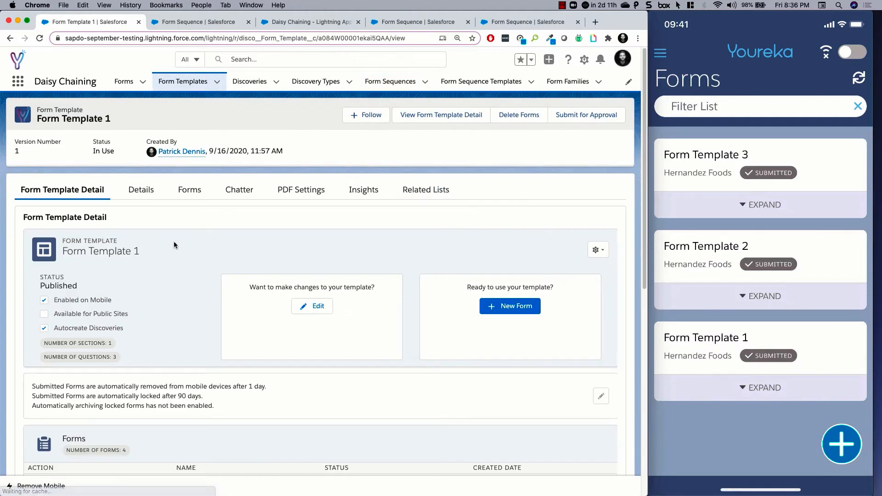
click(512, 309)
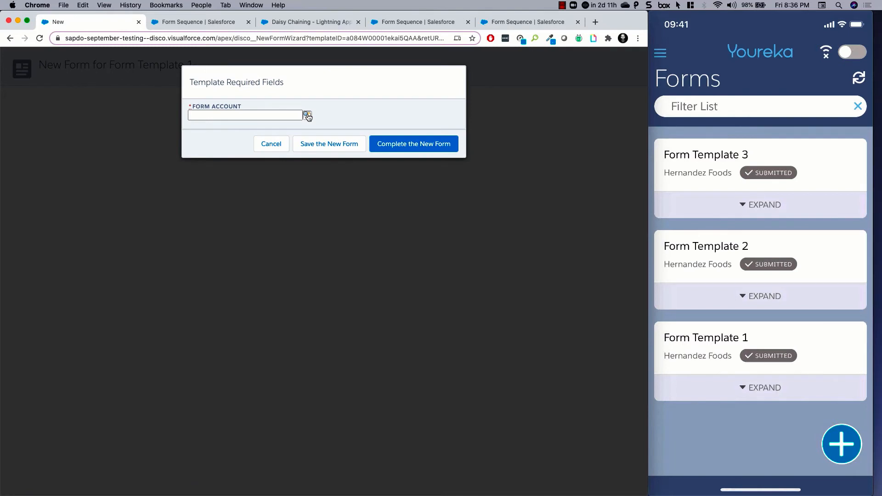
click(307, 115)
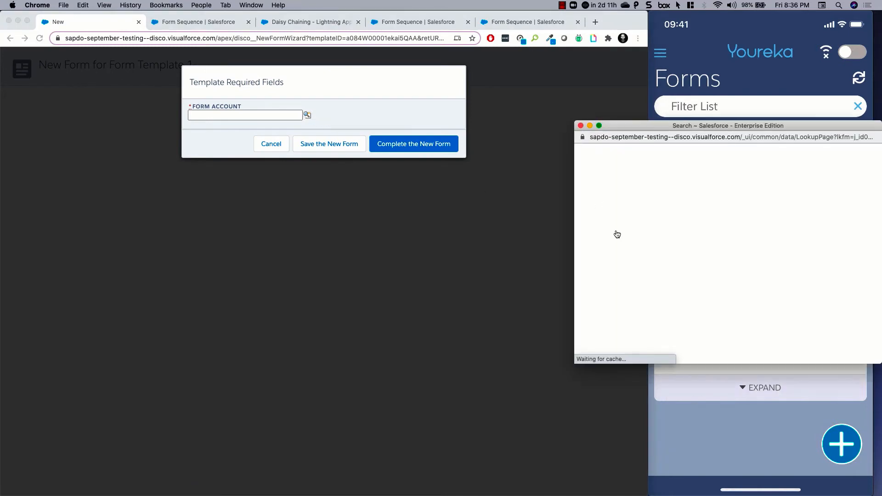
click(612, 236)
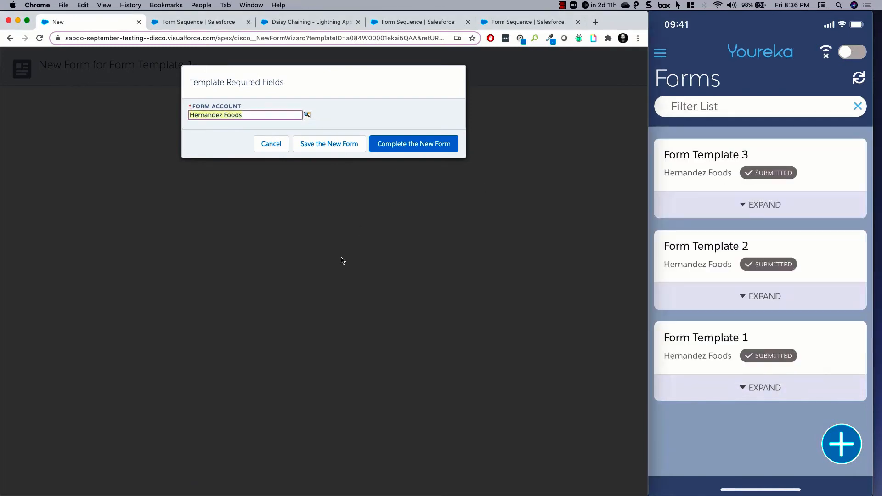
click(329, 143)
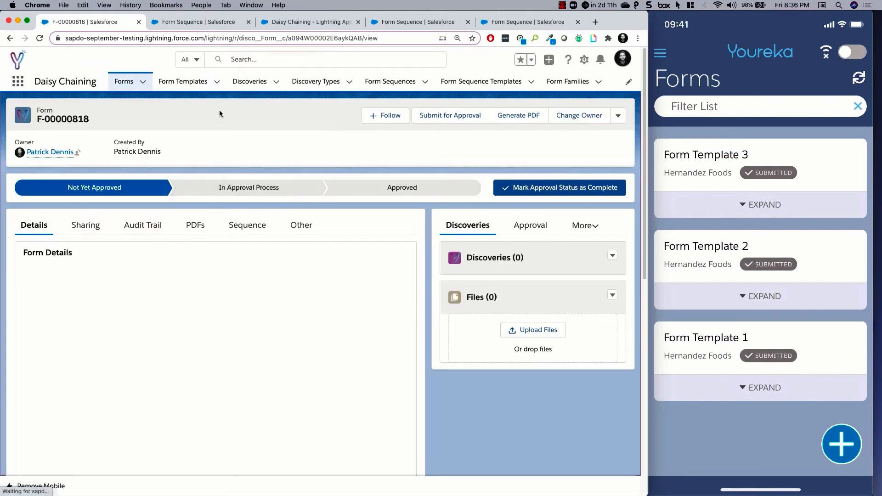
- Remove all existing forms from the mobile app with the Remove Mobile utility
click(28, 494)
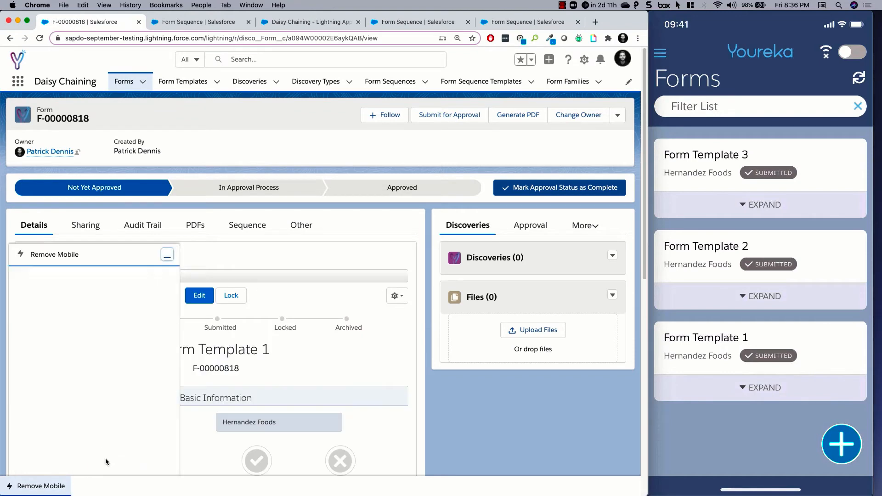
click(149, 412)
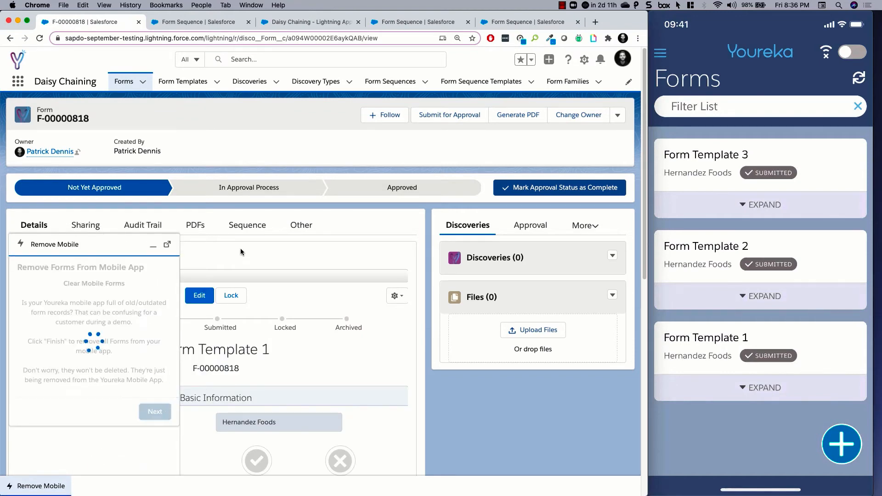
click(717, 182)
click(159, 318)
- Create and save another new form based on Form Template 1, with Hernandez Foods as the form account
click(143, 82)
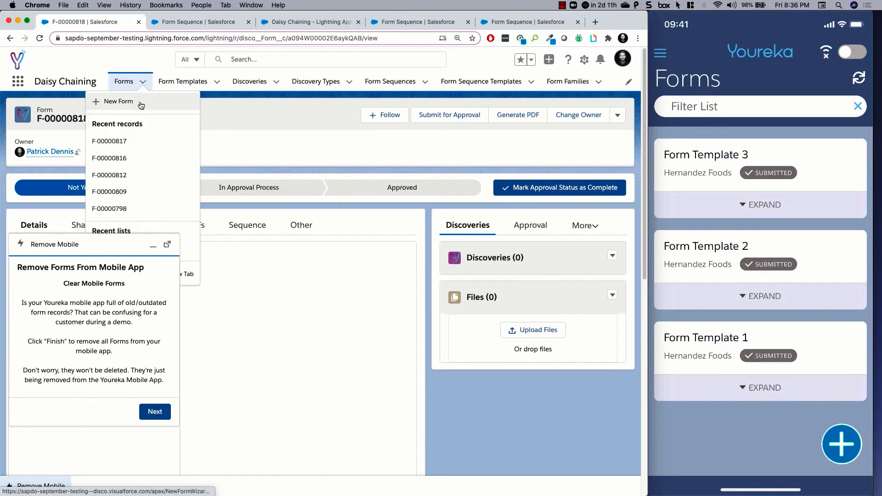
click(141, 105)
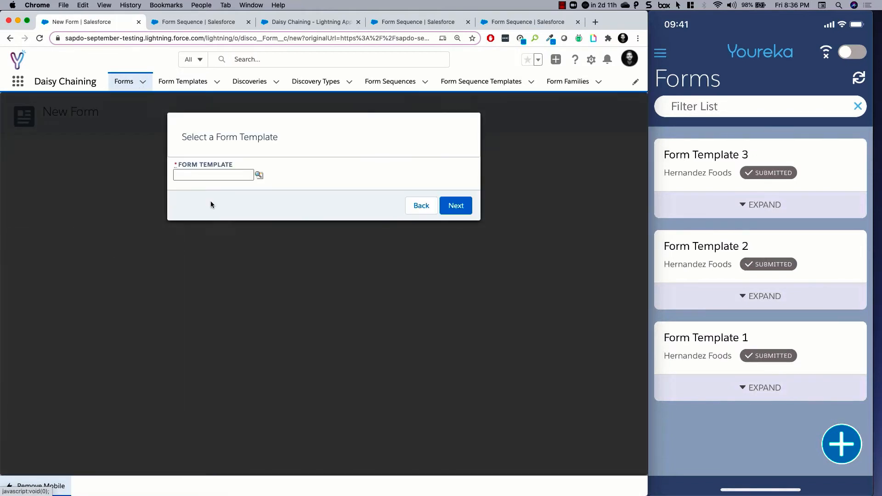
click(259, 175)
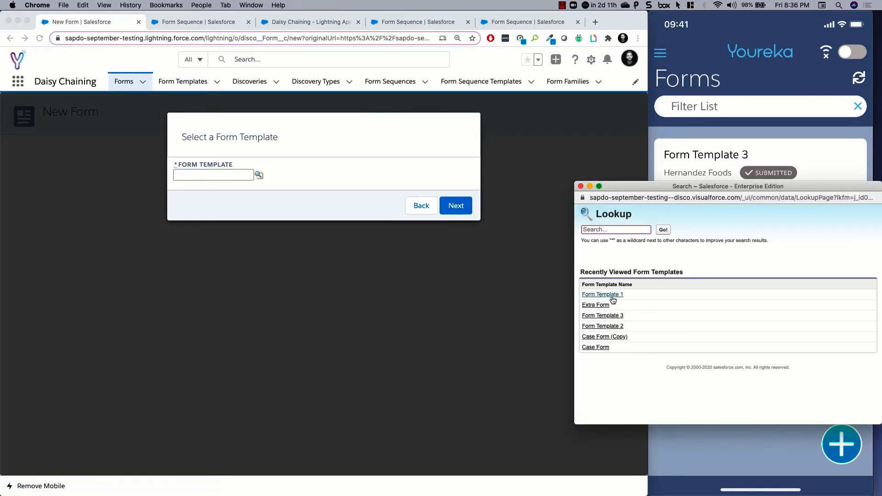
click(613, 298)
click(455, 205)
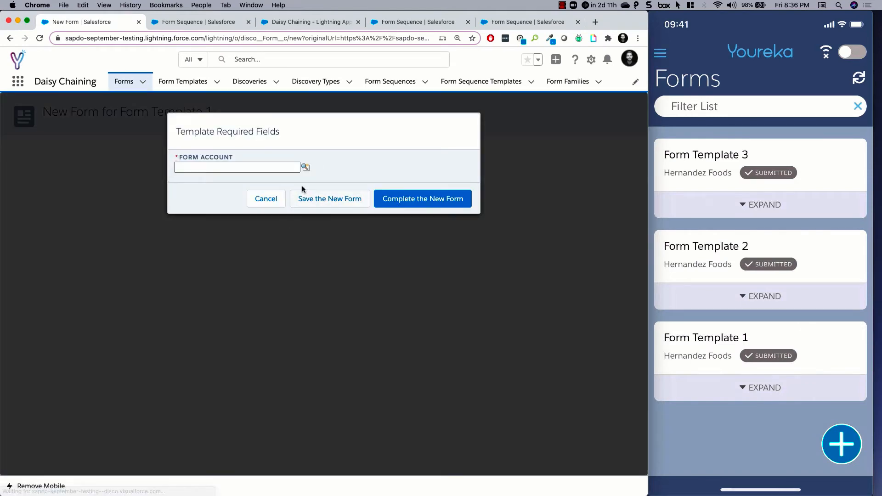
click(305, 167)
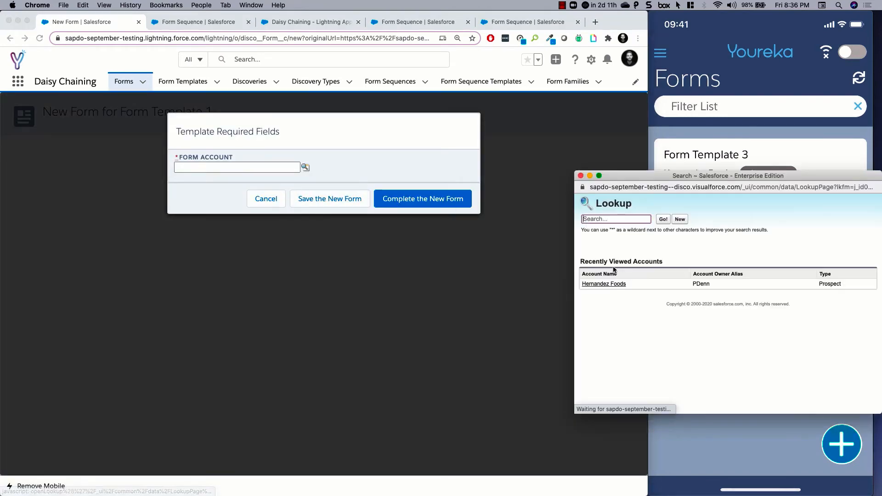
click(606, 284)
click(330, 200)
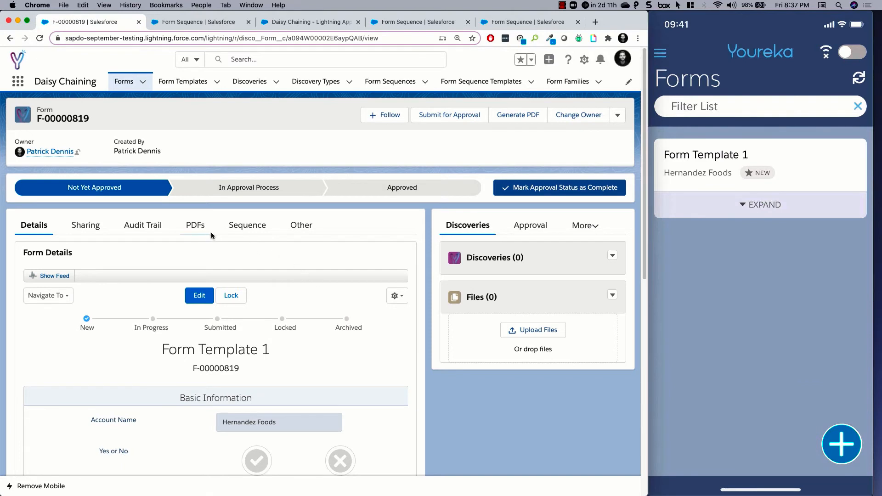
- Link the new form to the sequentially available form sequence and refresh the parent form family list to check the forms' statuses
click(240, 231)
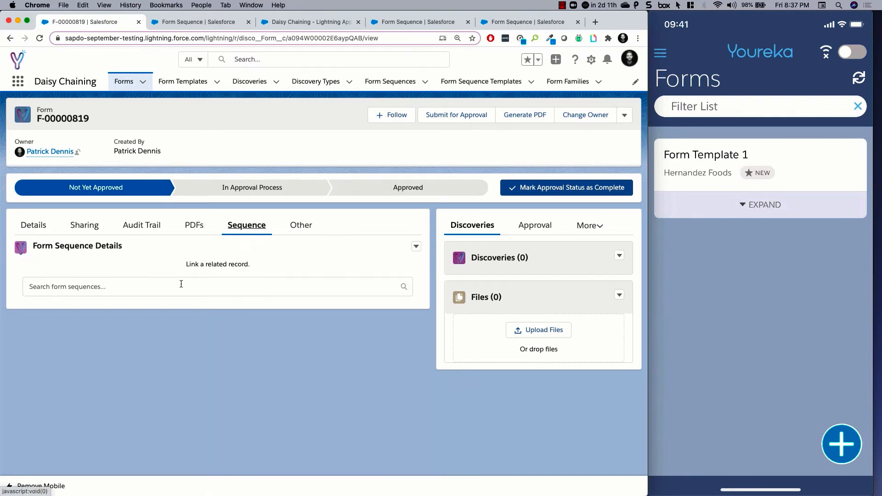
click(123, 290)
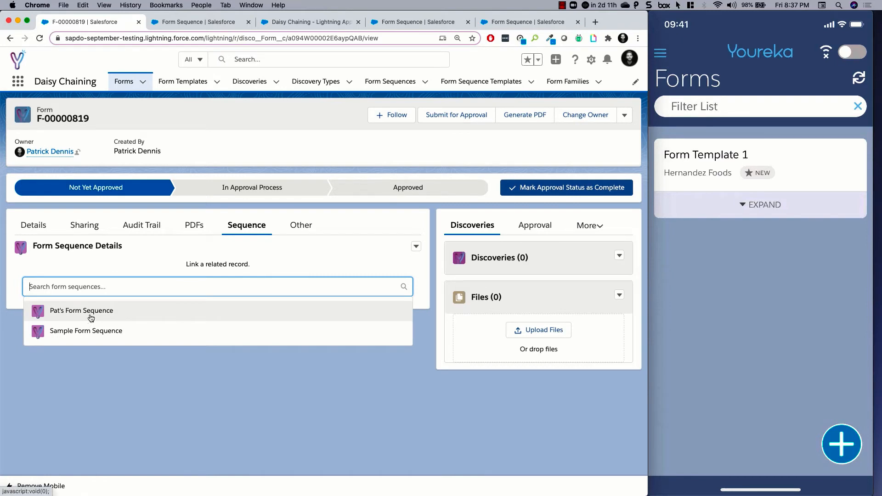
click(91, 317)
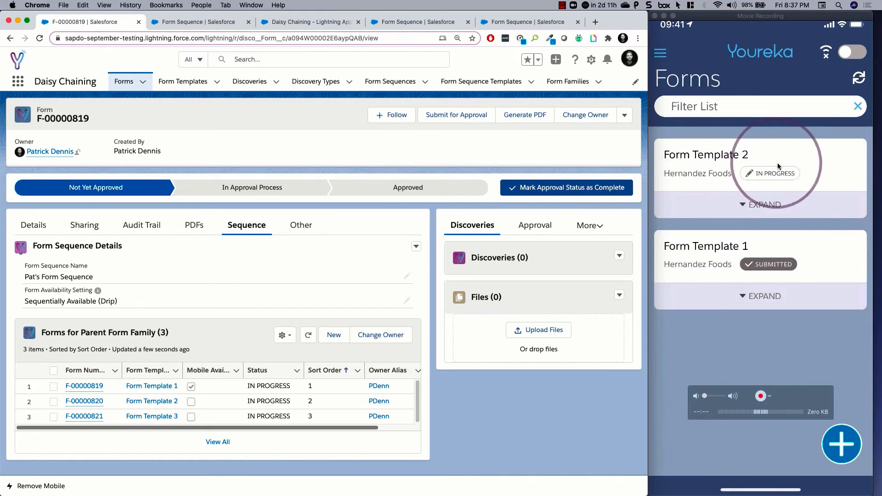
click(311, 340)
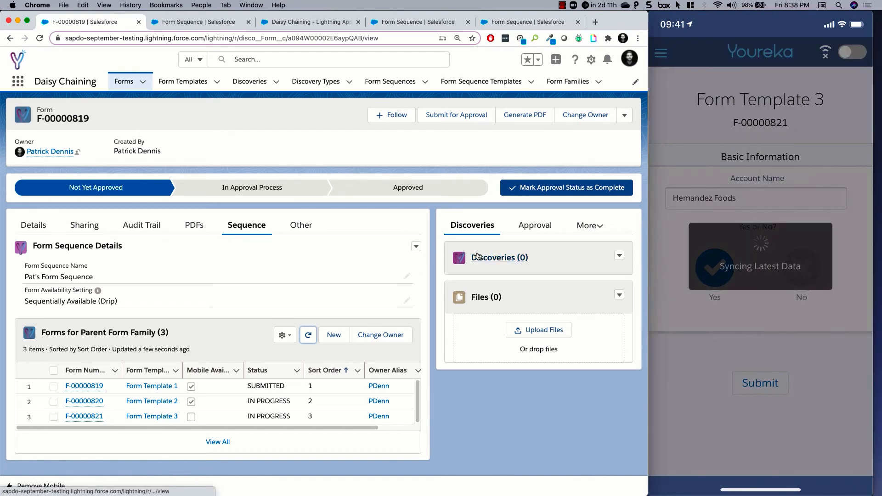
click(308, 334)
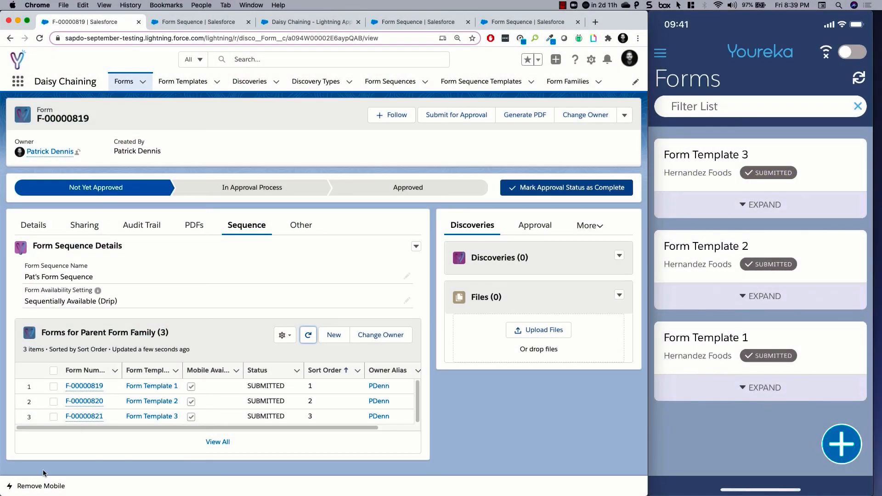
- Clear the submitted forms from the mobile app with the Remove Mobile utility and minimize it
click(41, 486)
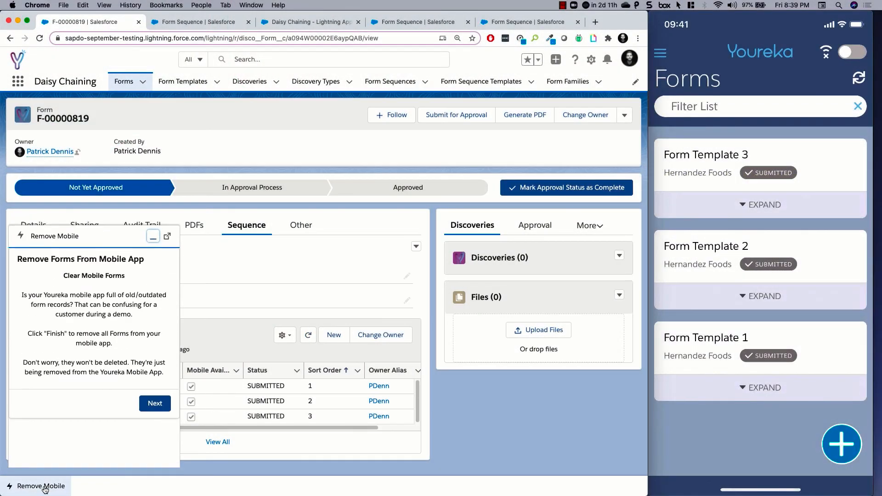
click(158, 410)
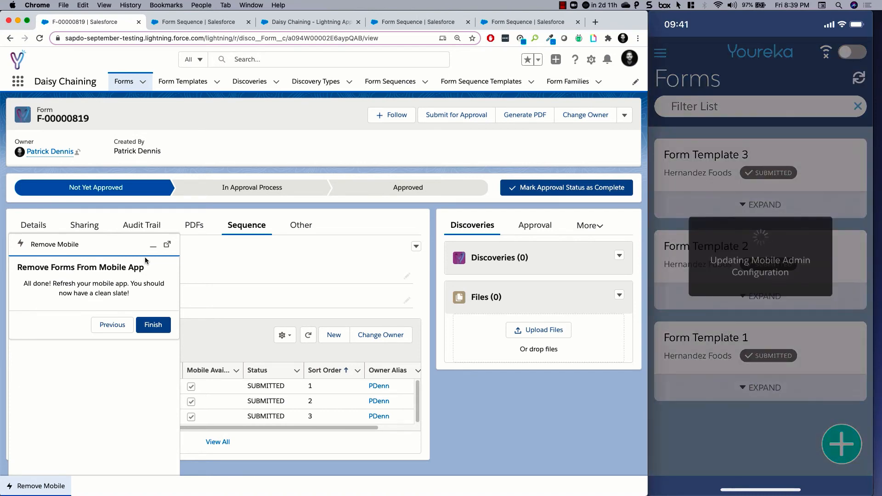
click(100, 240)
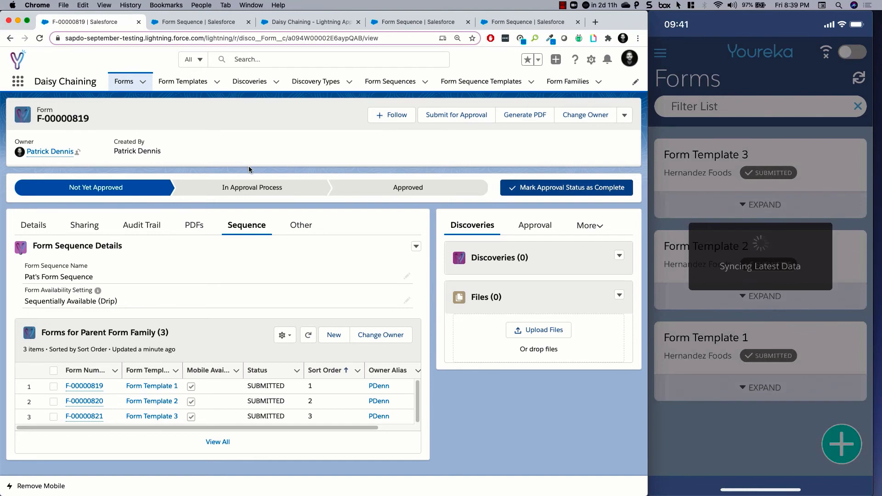
- Create and save a new form from Form Template 1 for the Hernandez Foods account
click(142, 81)
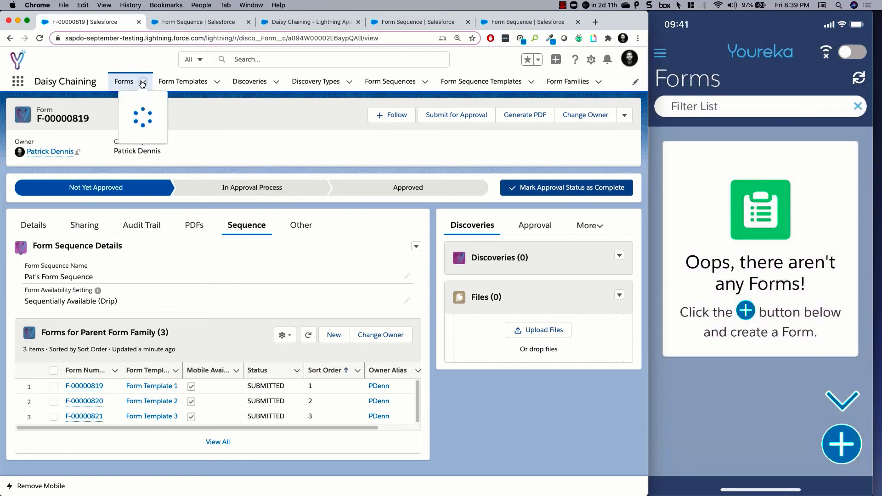
click(132, 99)
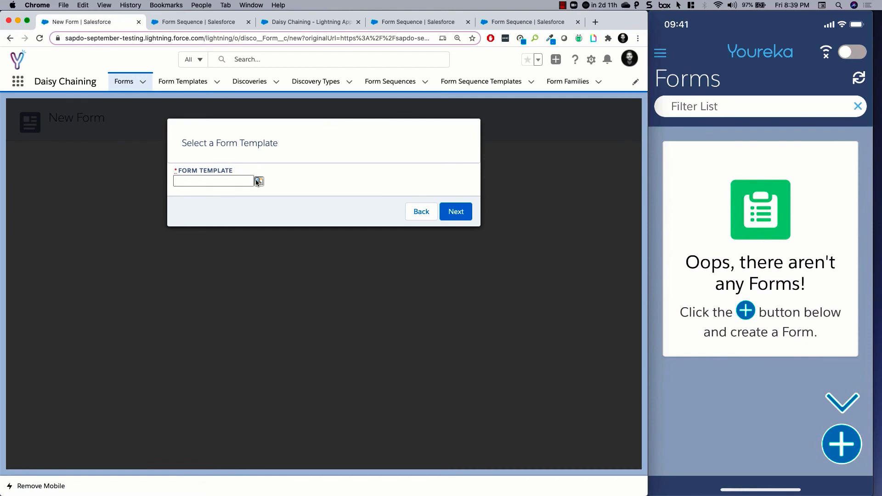
click(259, 181)
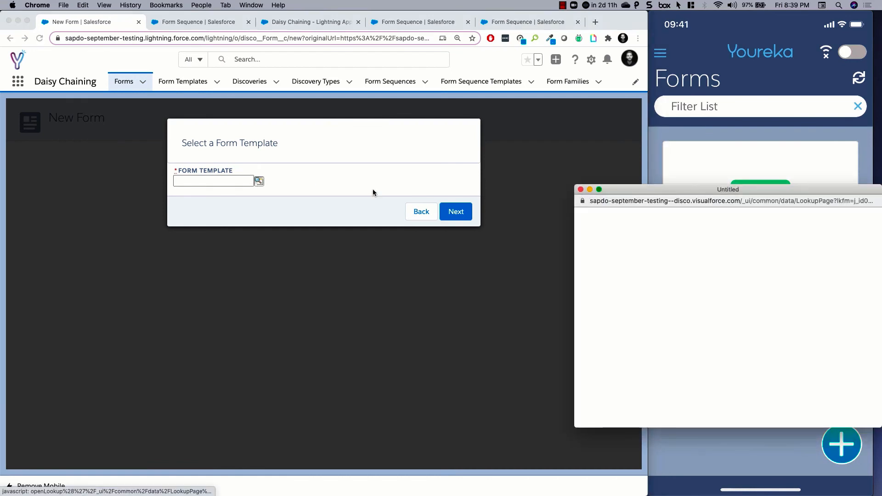
click(597, 297)
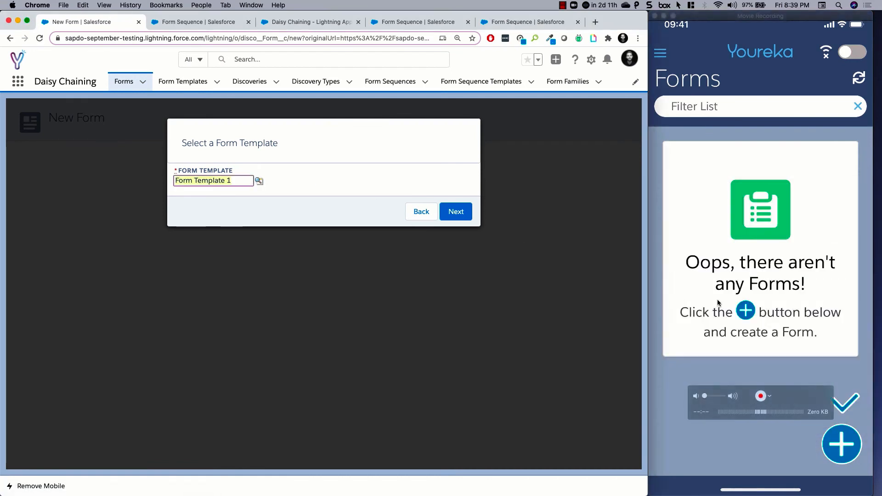
click(457, 212)
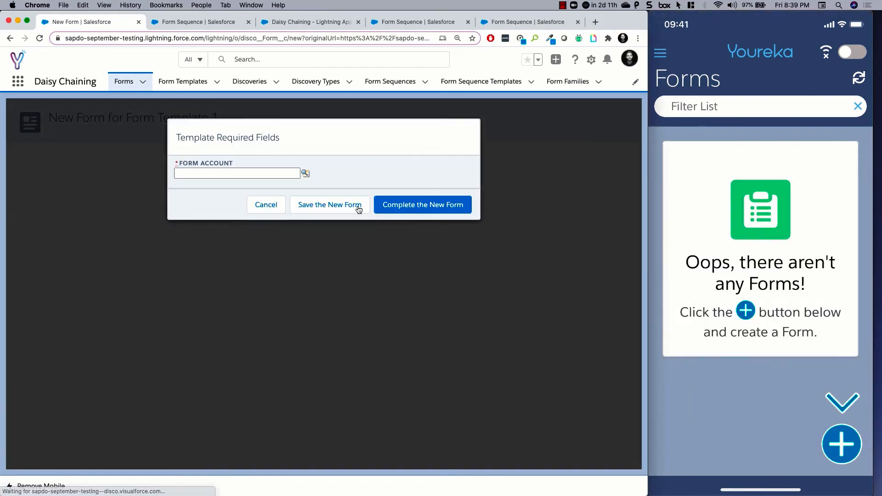
click(306, 175)
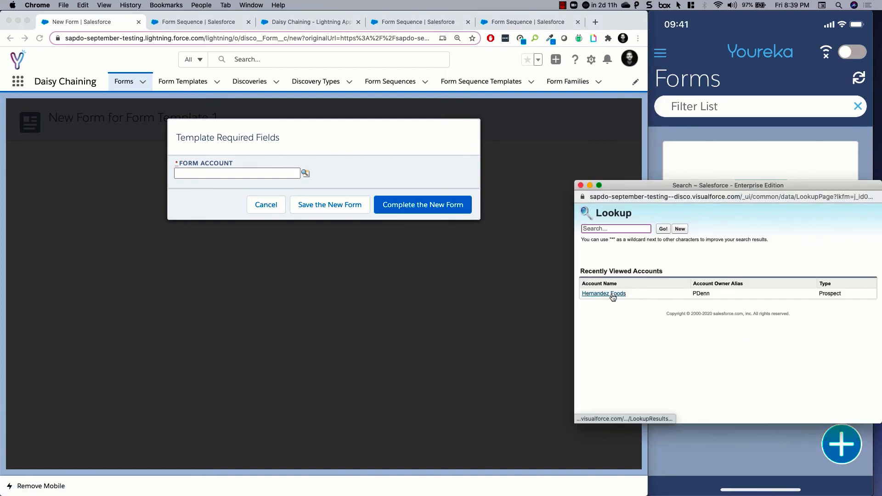
click(602, 294)
click(331, 206)
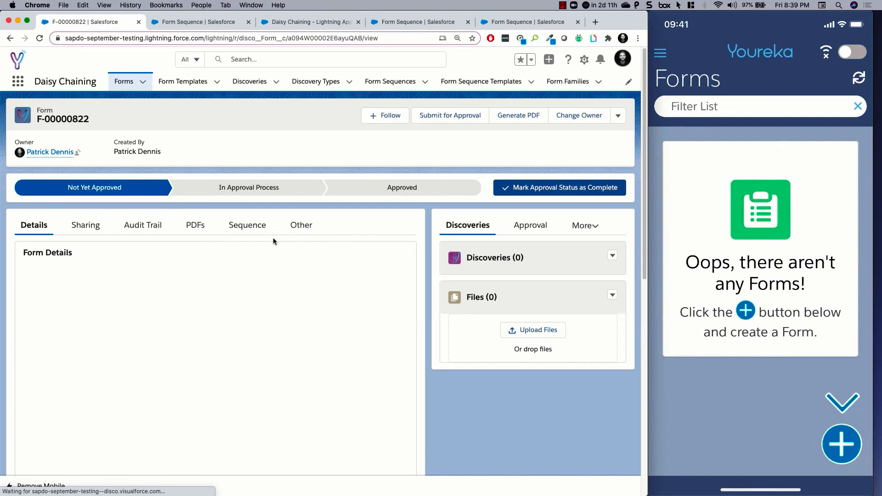
- Check the new form's sequence section and examine the Yes or No question in its form details
click(245, 236)
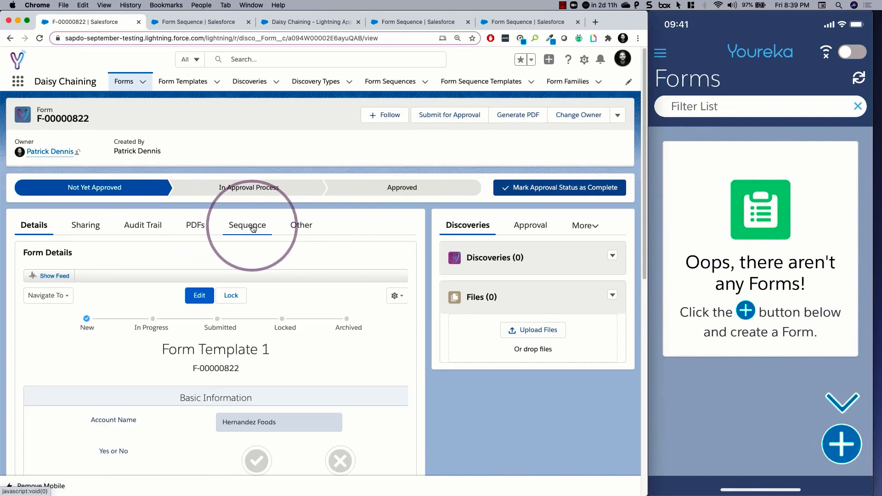
click(253, 227)
click(47, 229)
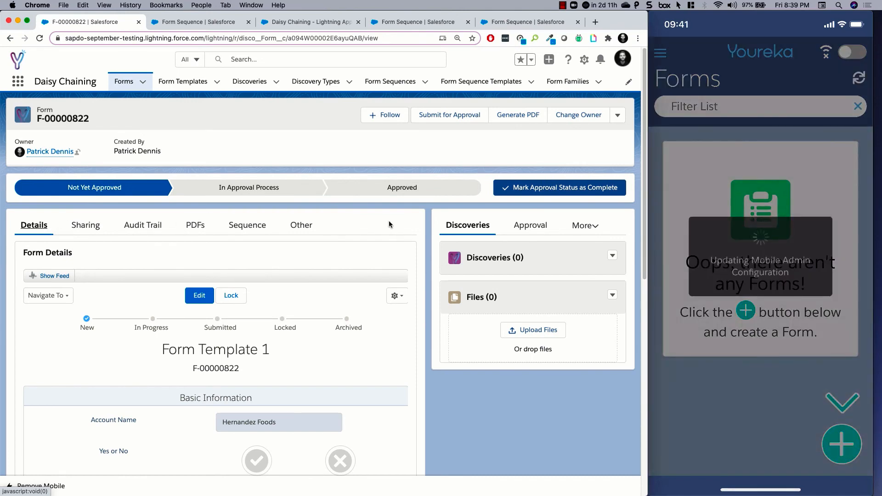
scroll(356, 235, down, 2)
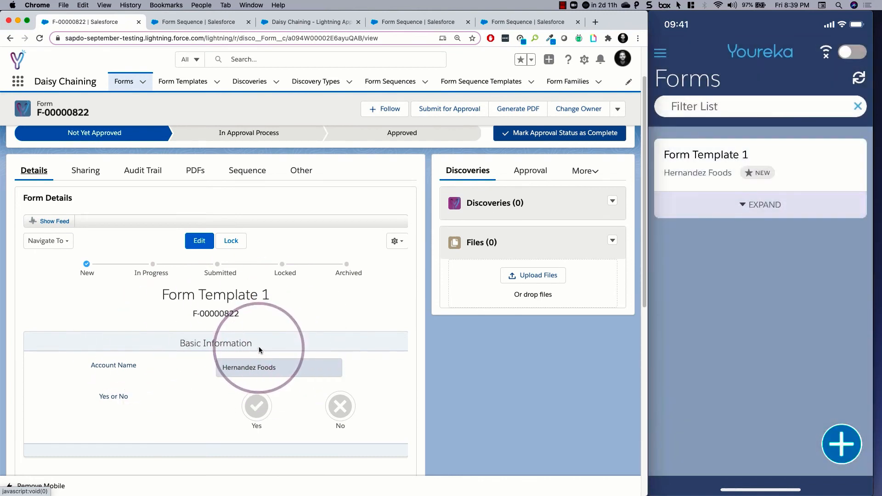
- Submit the Form Template 1 form and the resulting Extra Form in the Youreka mobile app
click(719, 203)
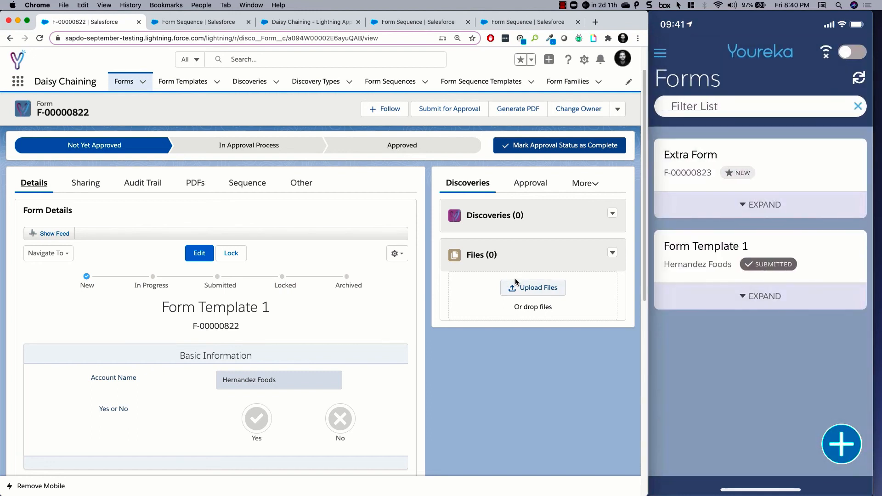
click(660, 186)
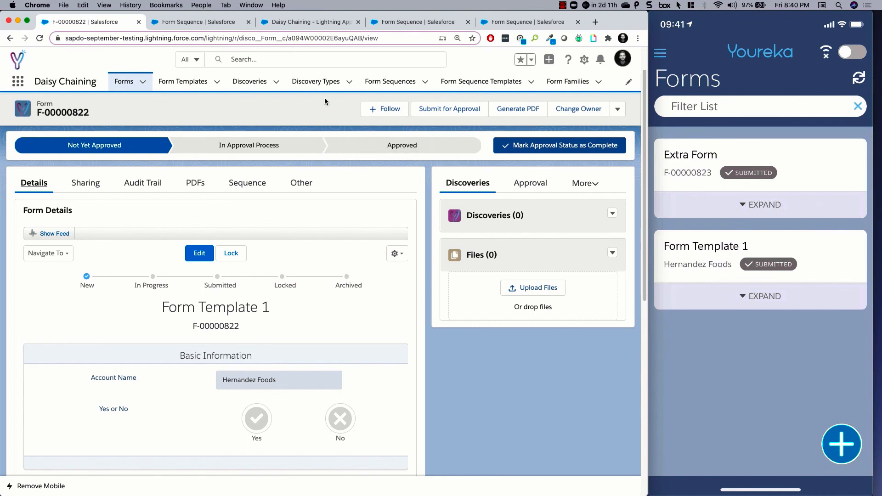
- Open the Subsequent Form Needed discovery type and collapse its Discovery Type Settings to examine the form creation settings
click(317, 85)
click(140, 169)
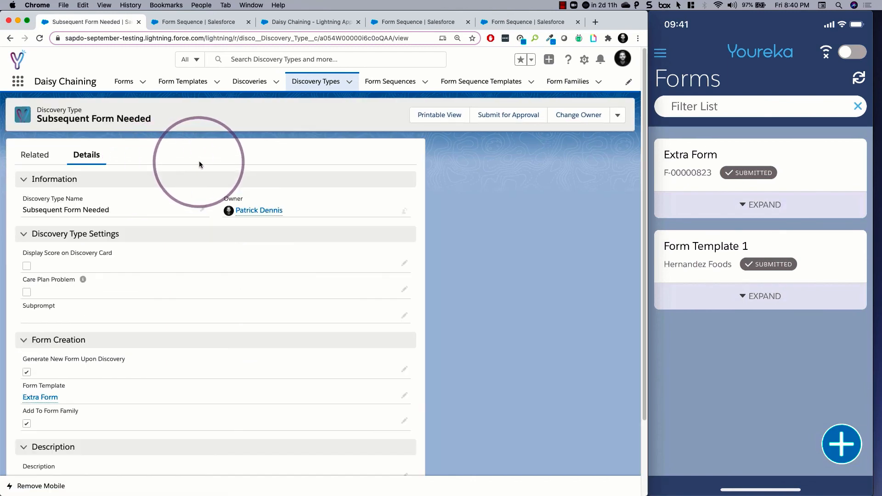
click(23, 233)
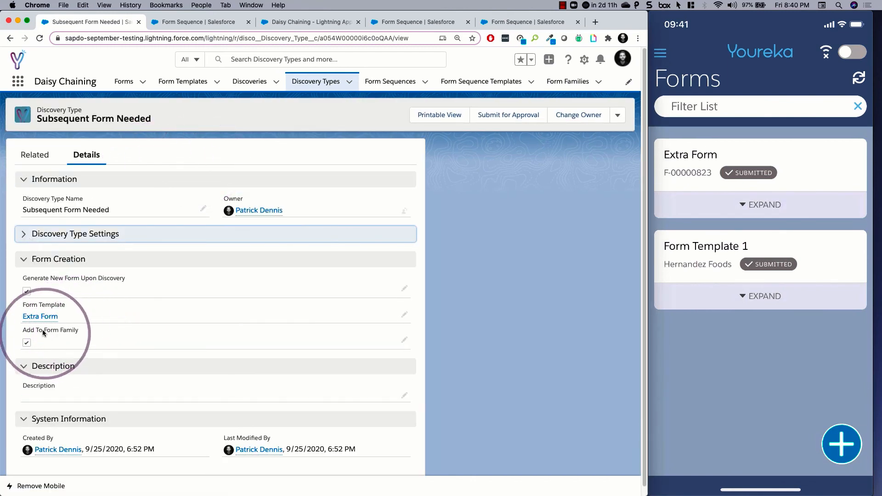